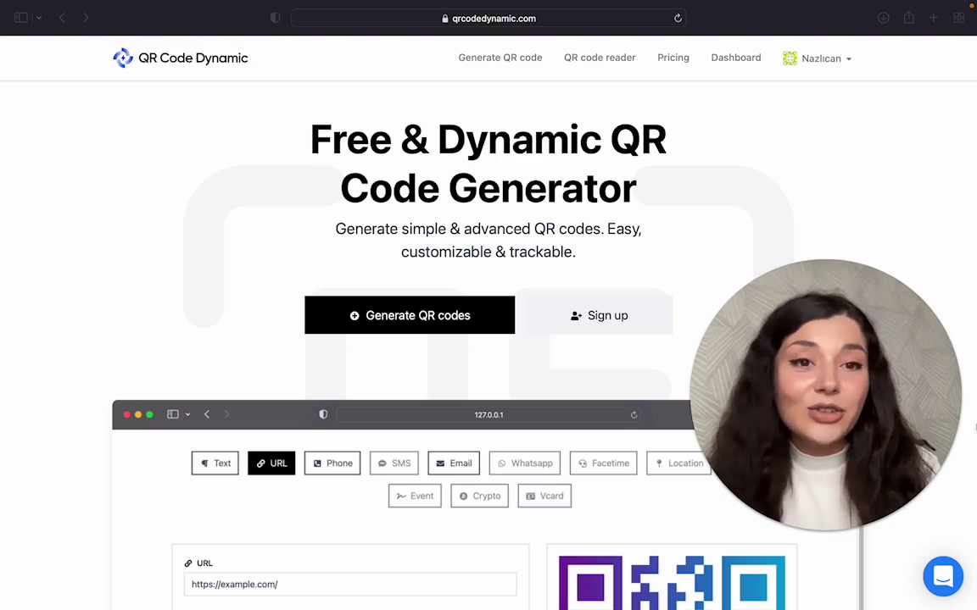
# - Start creating a new QR code from the dashboard and name it SMS
pyautogui.click(749, 59)
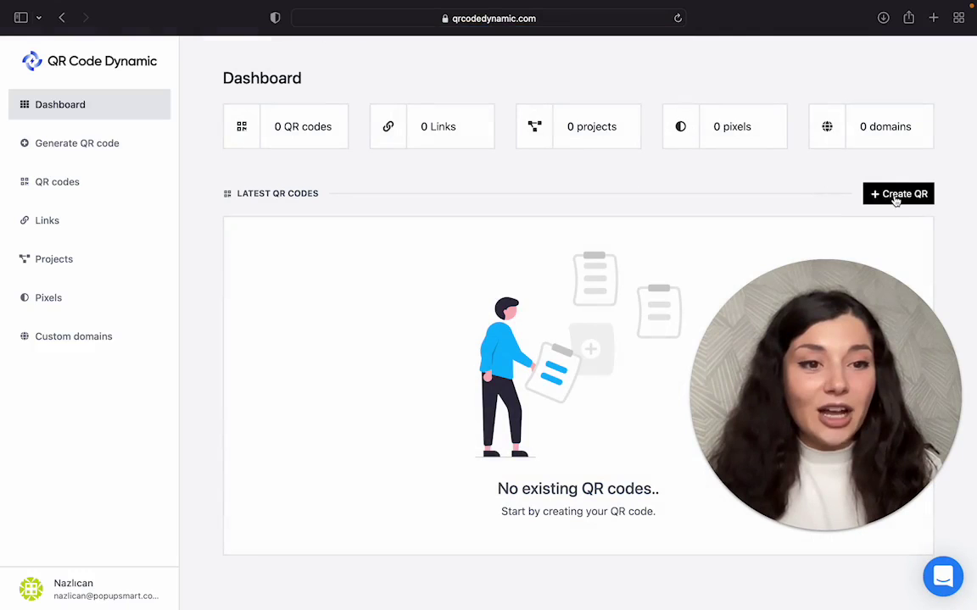
pyautogui.click(897, 195)
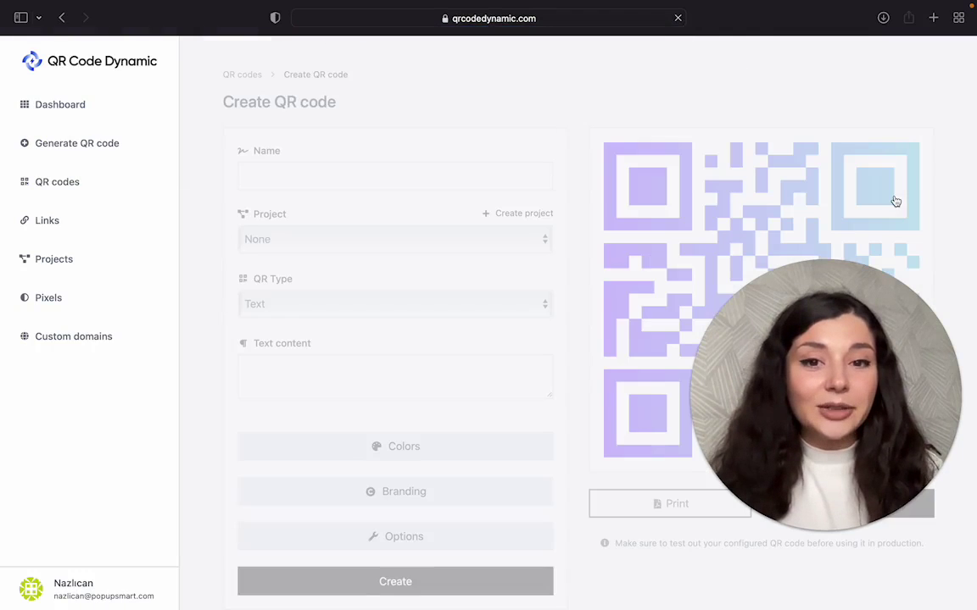
pyautogui.click(397, 180)
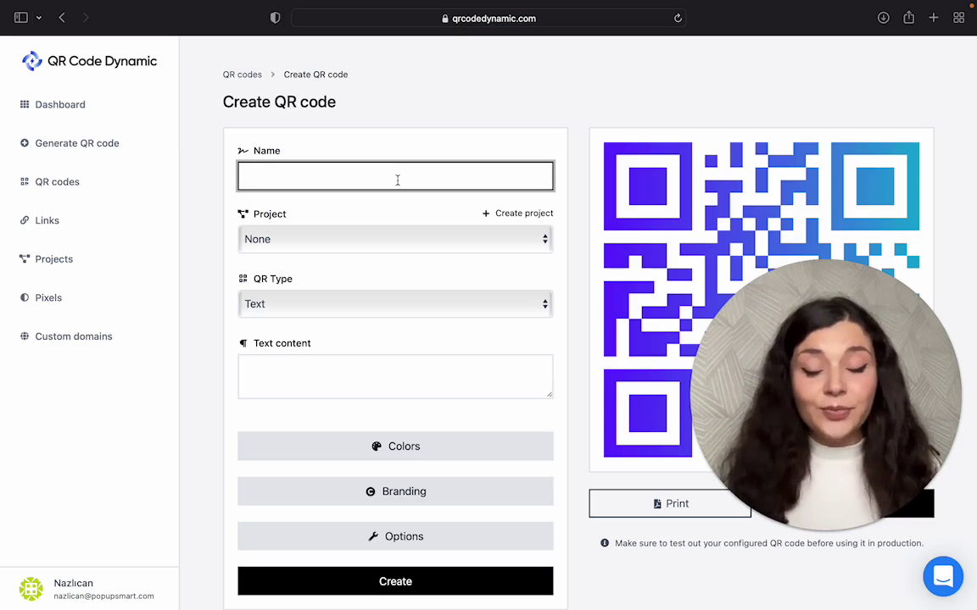
pyautogui.write('SMS')
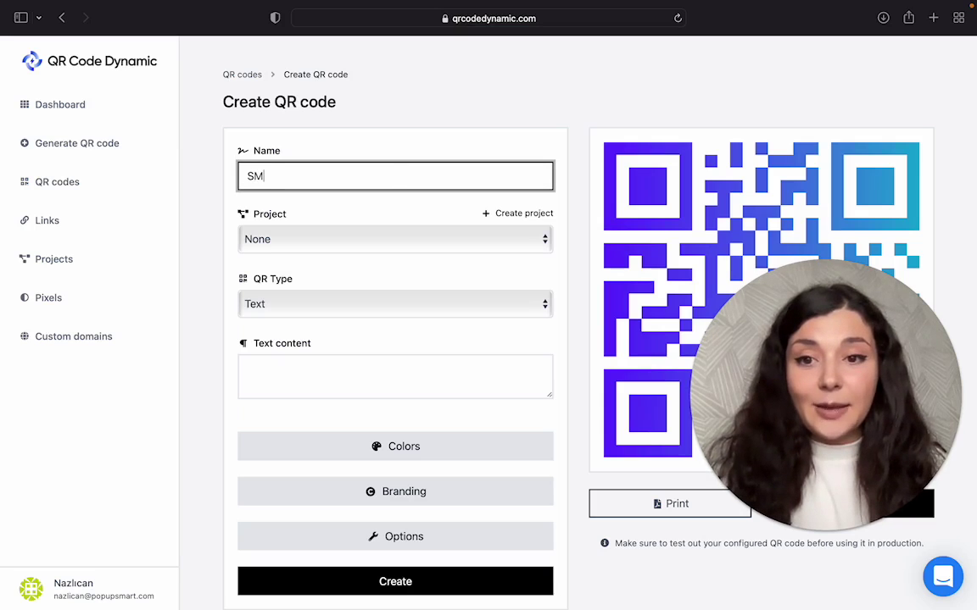
# - Keep the project set to None and set the QR type to SMS
pyautogui.click(304, 245)
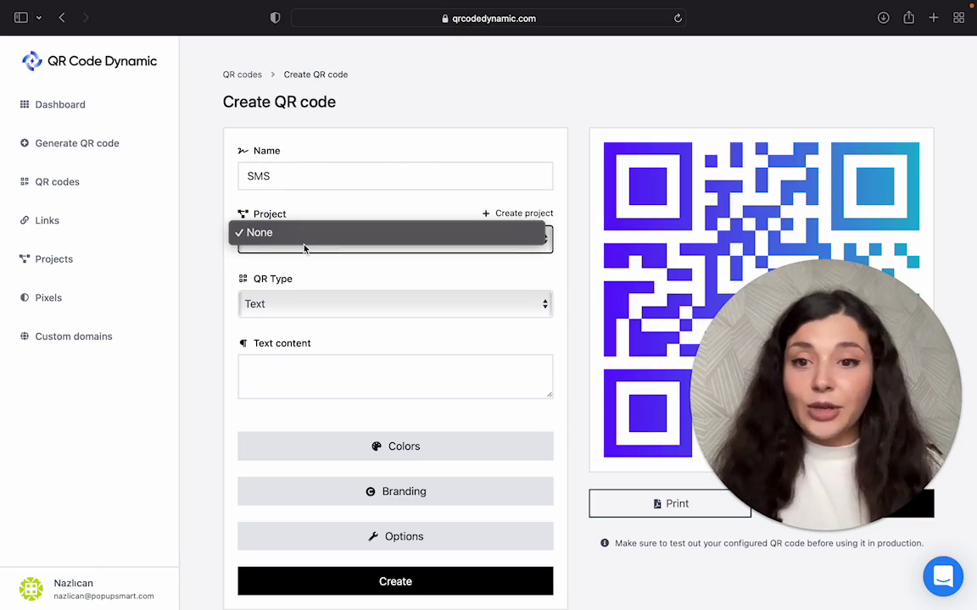
pyautogui.click(254, 233)
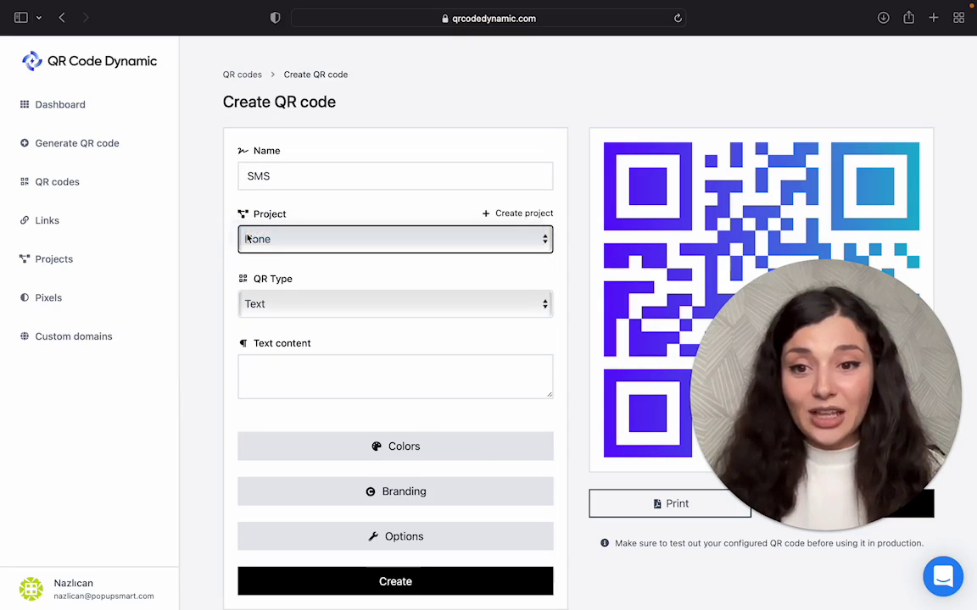
pyautogui.click(314, 298)
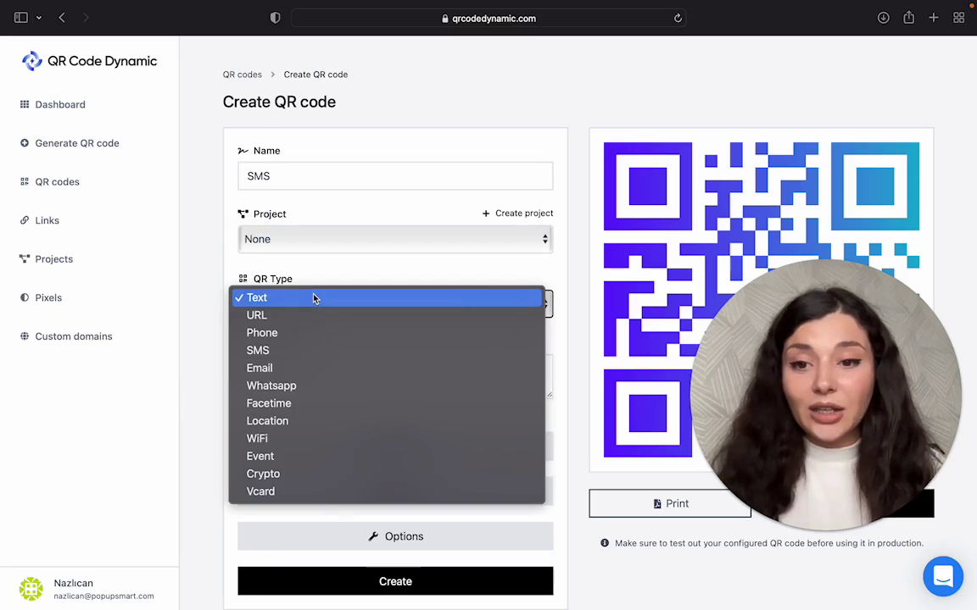
pyautogui.click(314, 352)
# - Enter the recipient's phone number and the prefilled message "I'd like to book a room."
pyautogui.click(337, 365)
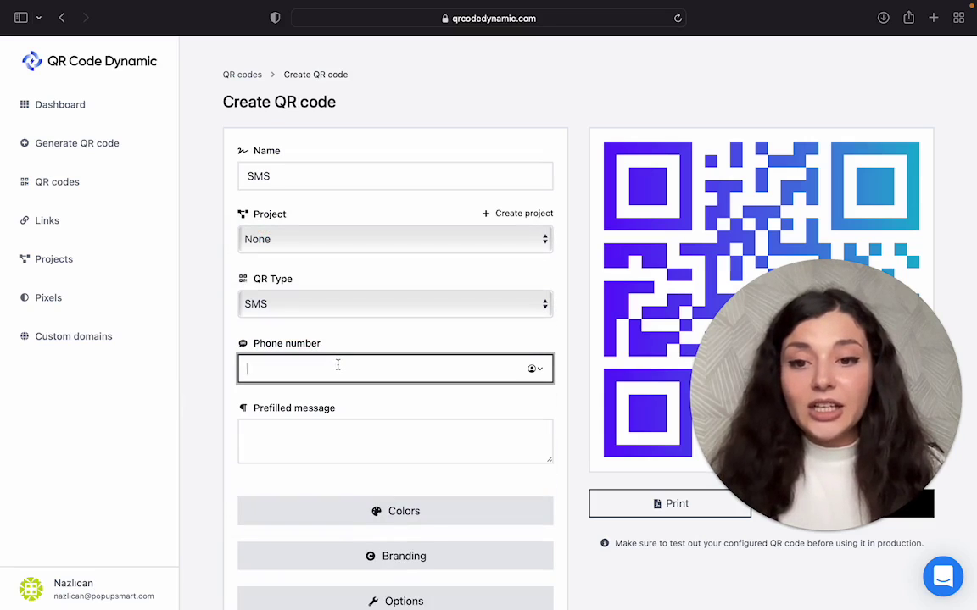
pyautogui.write('2323')
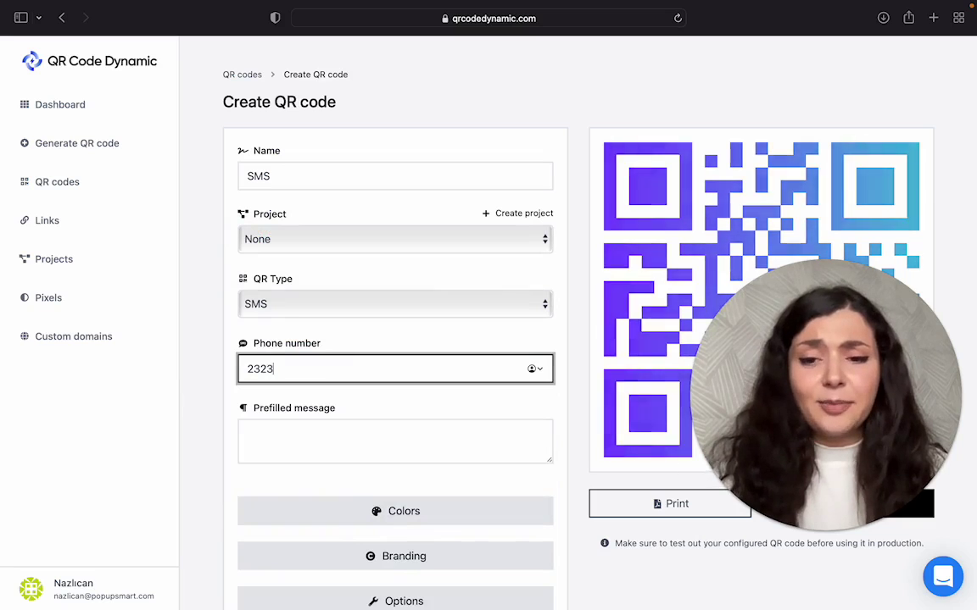
pyautogui.write(' 2343 43')
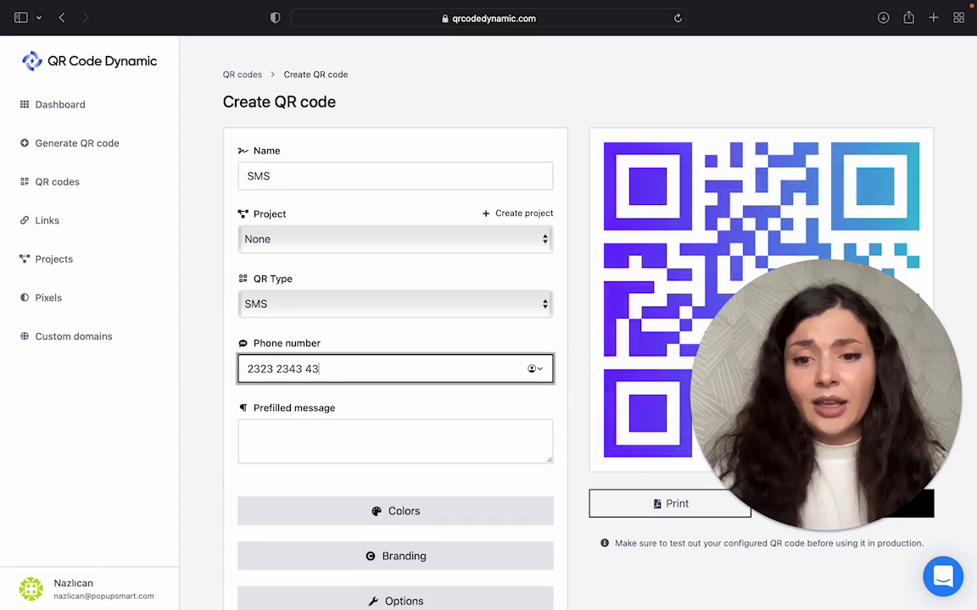
pyautogui.write('43')
pyautogui.click(293, 439)
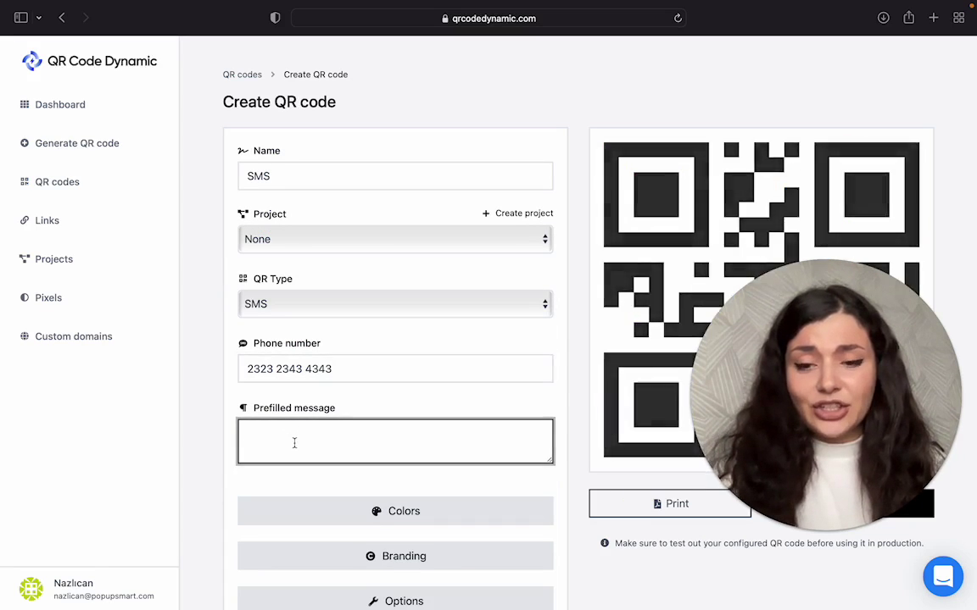
pyautogui.write("I'd like to book a room.")
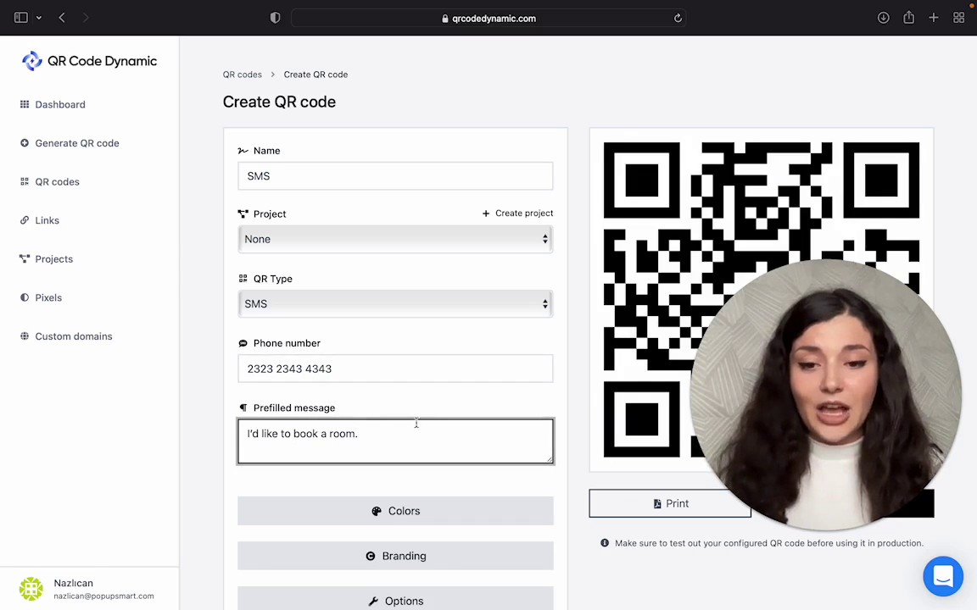
# - Set the QR code's foreground type to Gradient with the Diagonal gradient style
pyautogui.scroll(-3, 449, 424)
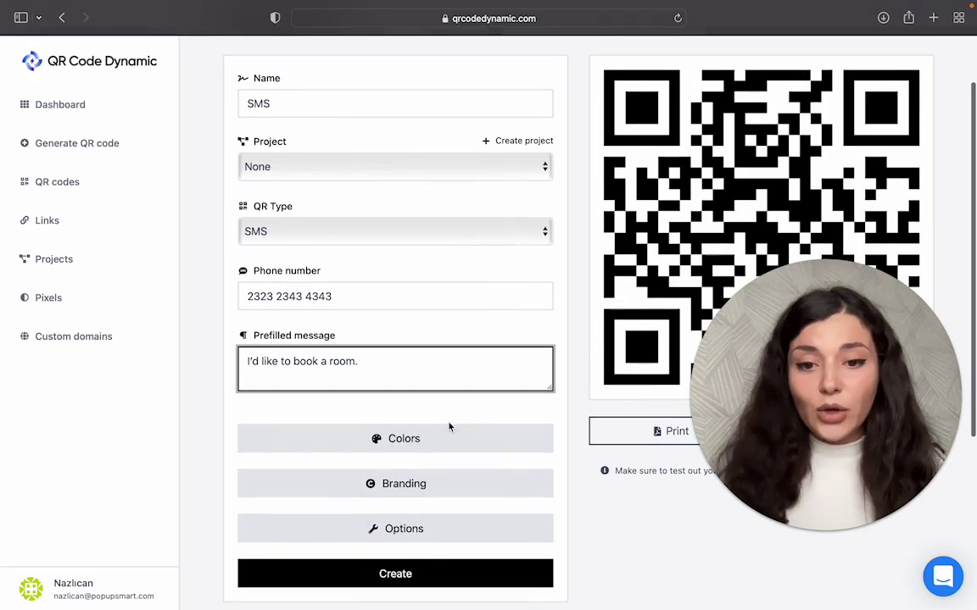
pyautogui.click(449, 436)
pyautogui.scroll(-3, 454, 492)
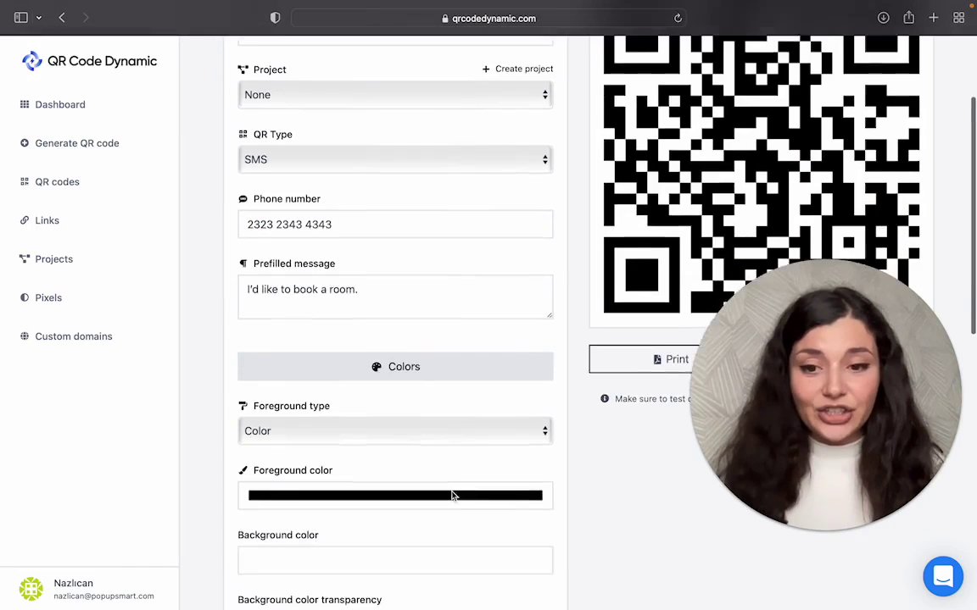
pyautogui.scroll(-1, 452, 496)
pyautogui.click(403, 398)
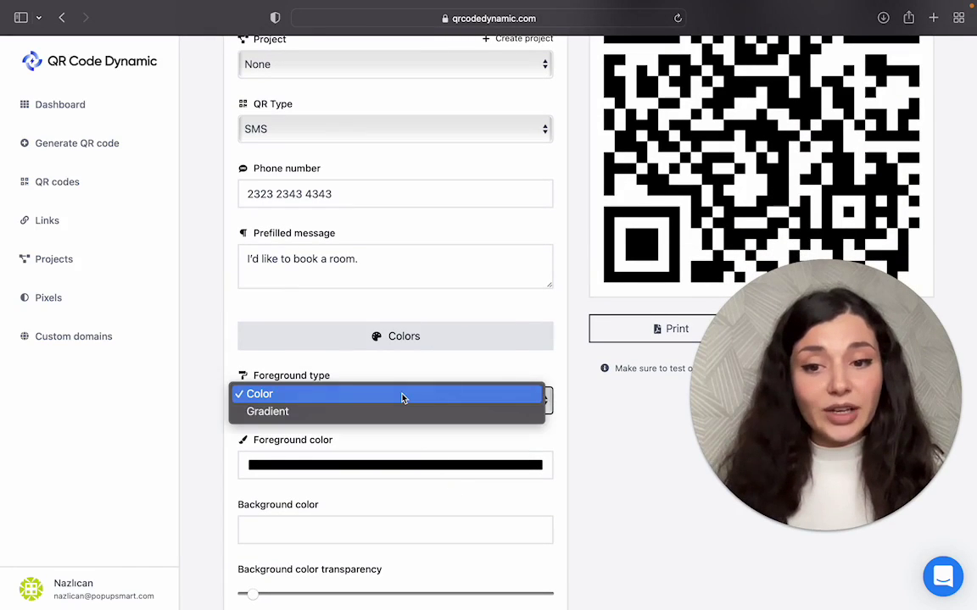
pyautogui.click(405, 413)
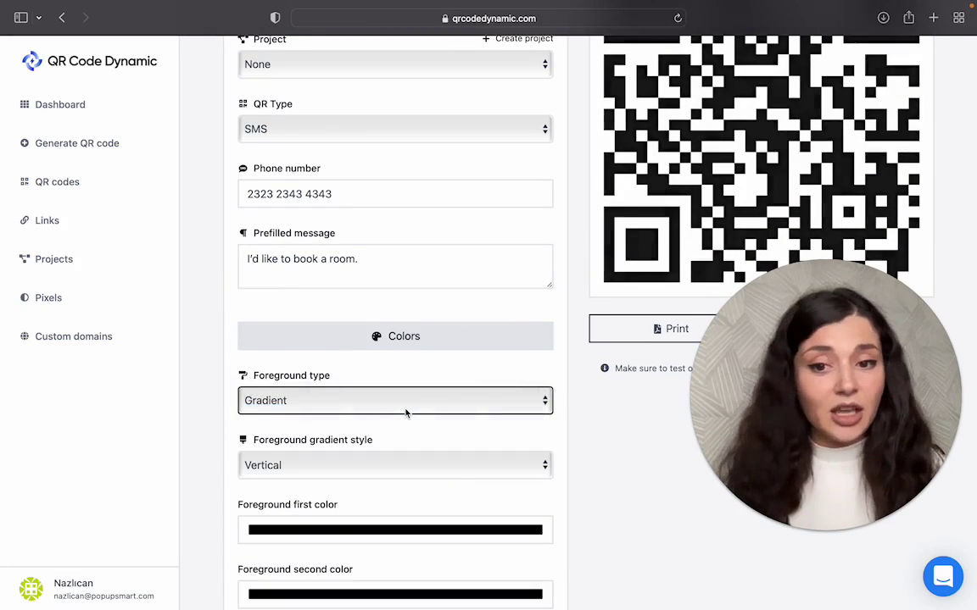
pyautogui.scroll(-2, 406, 413)
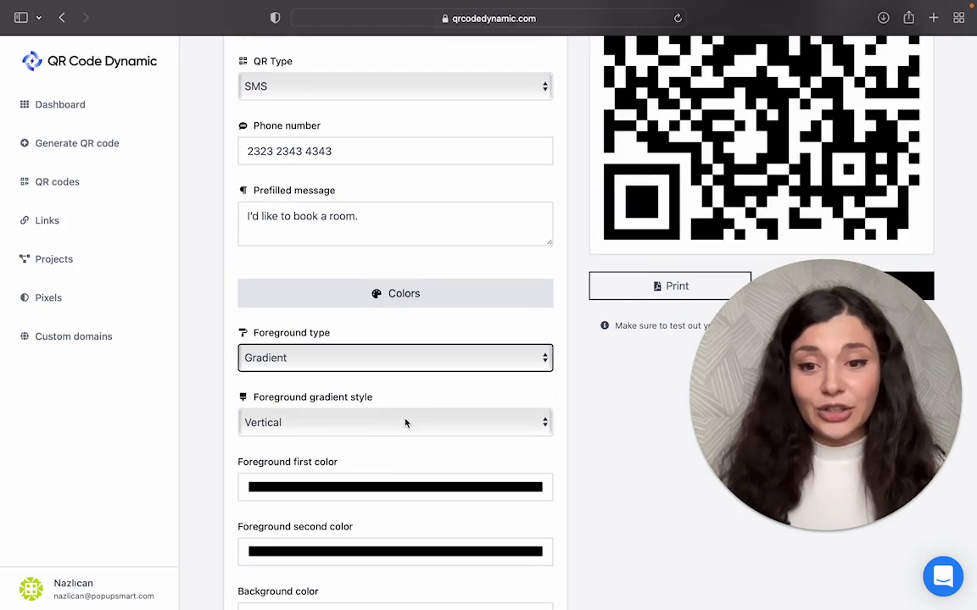
pyautogui.click(406, 423)
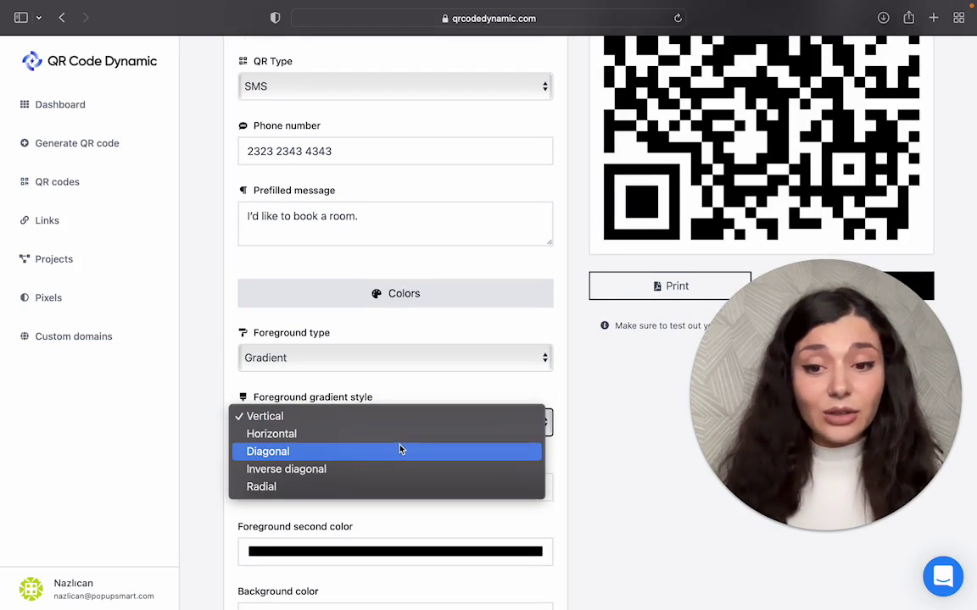
pyautogui.click(400, 451)
# - Set the foreground gradient's first color to light pink and its second color to purple
pyautogui.click(394, 486)
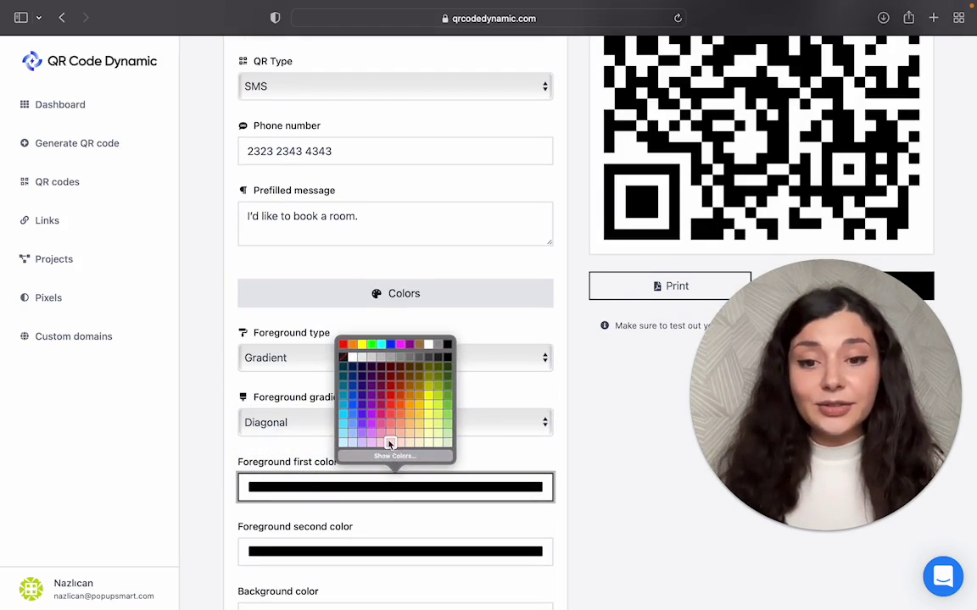
pyautogui.click(389, 438)
pyautogui.scroll(-2, 390, 438)
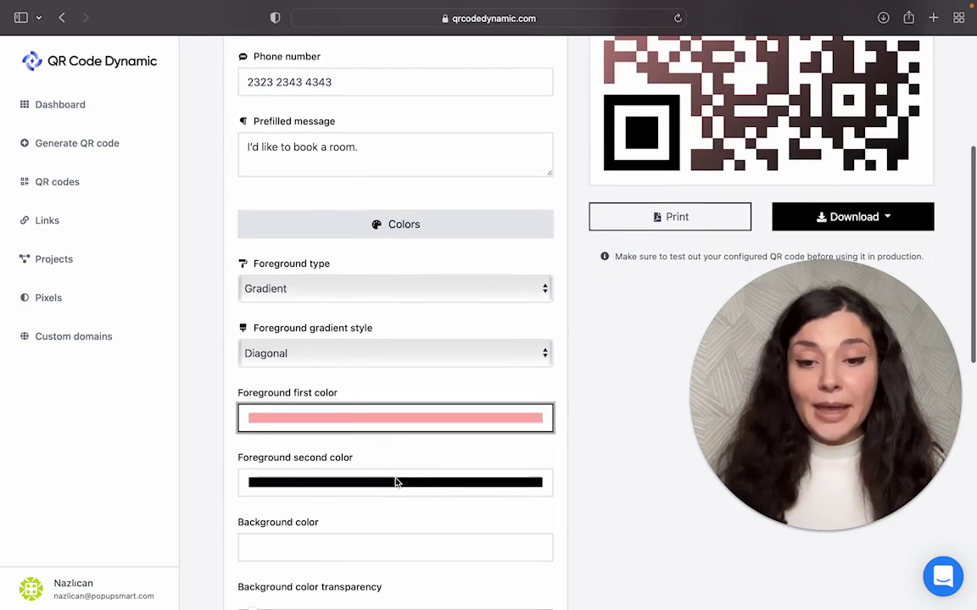
pyautogui.click(395, 483)
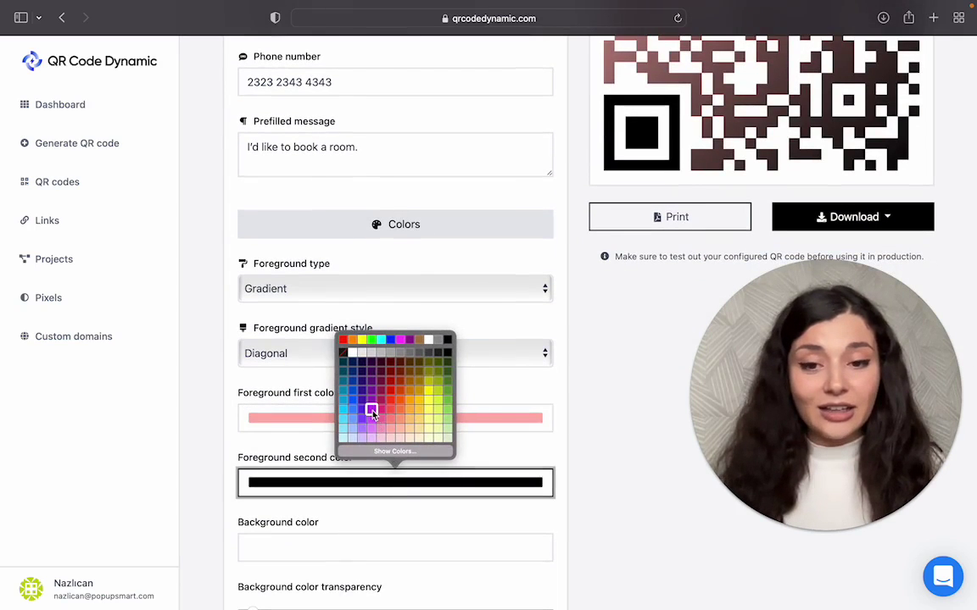
pyautogui.click(371, 412)
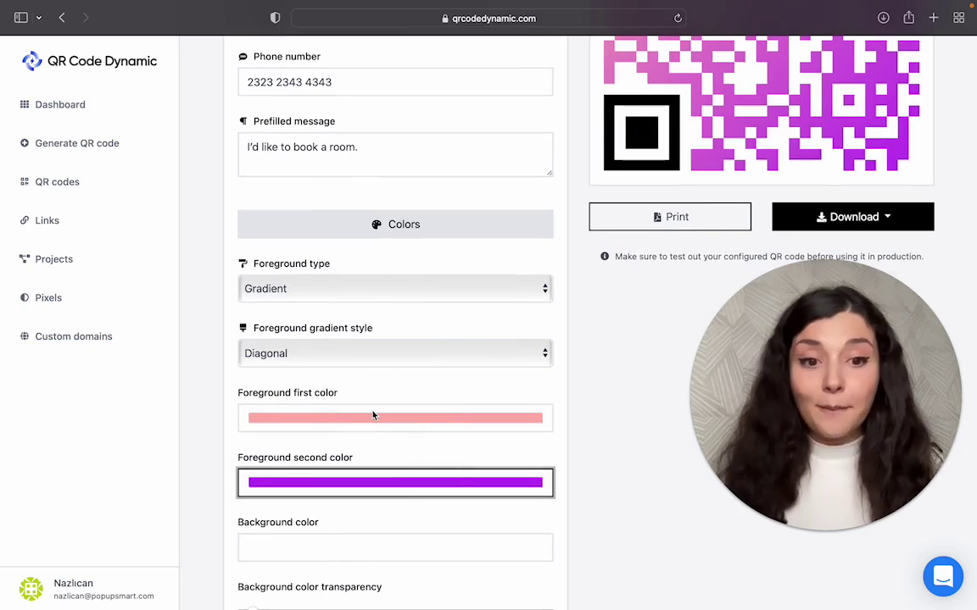
pyautogui.scroll(-1, 373, 415)
pyautogui.scroll(2, 373, 415)
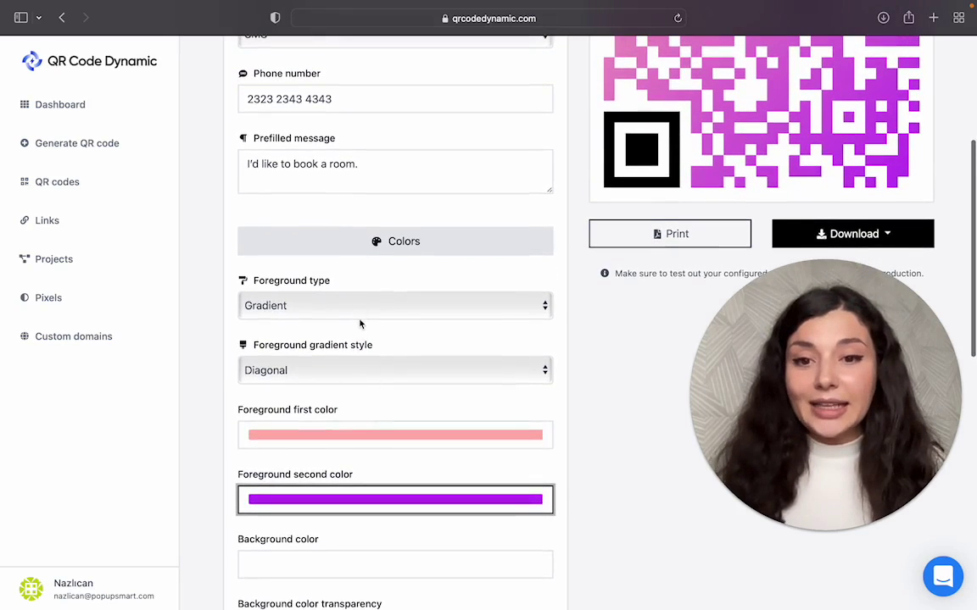
pyautogui.scroll(-1, 362, 322)
pyautogui.scroll(10, 362, 327)
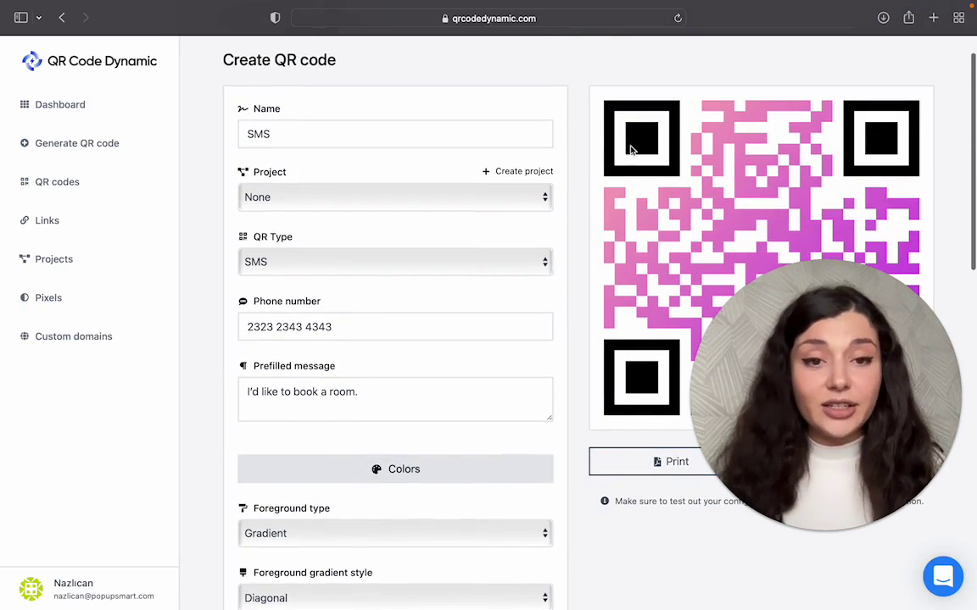
# - Set the QR code's inner eye color to bright purple and collapse the color settings
pyautogui.scroll(-10, 513, 463)
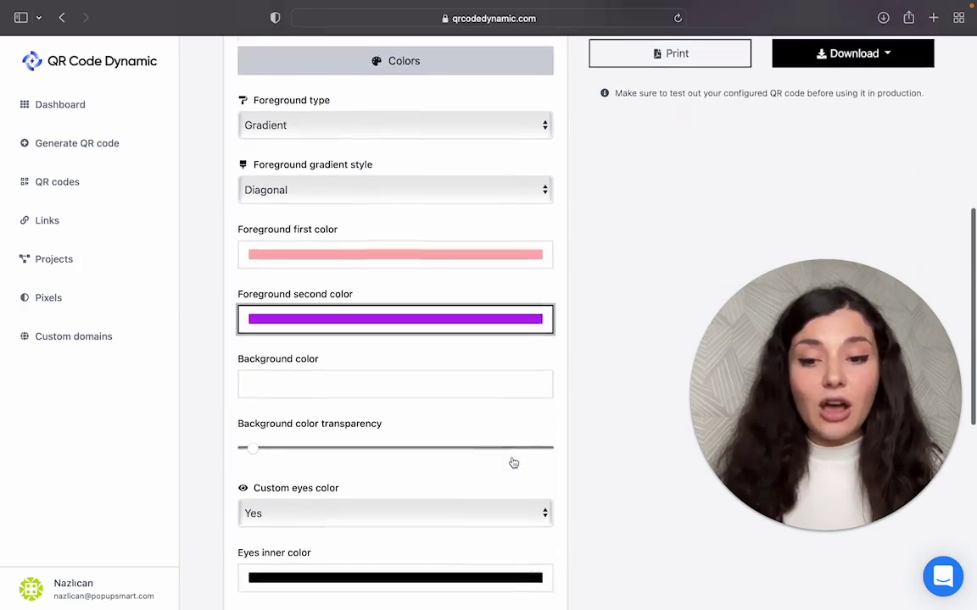
pyautogui.click(512, 458)
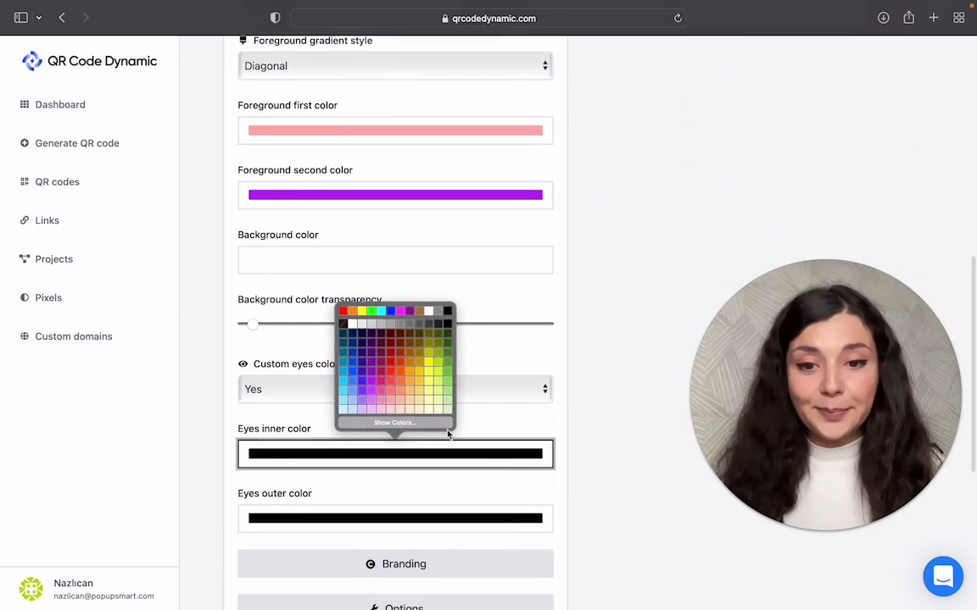
pyautogui.click(372, 390)
pyautogui.scroll(5, 373, 392)
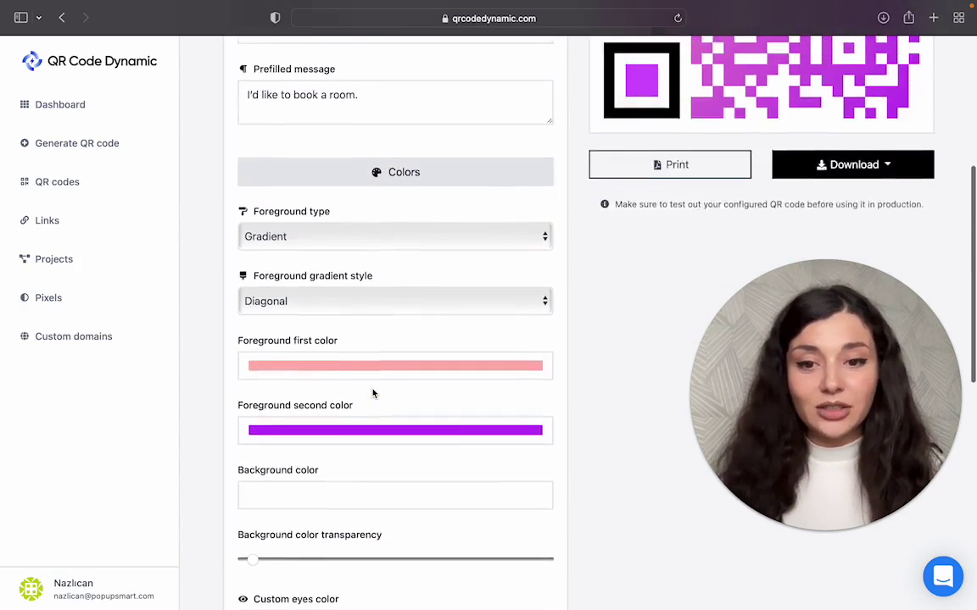
pyautogui.click(358, 259)
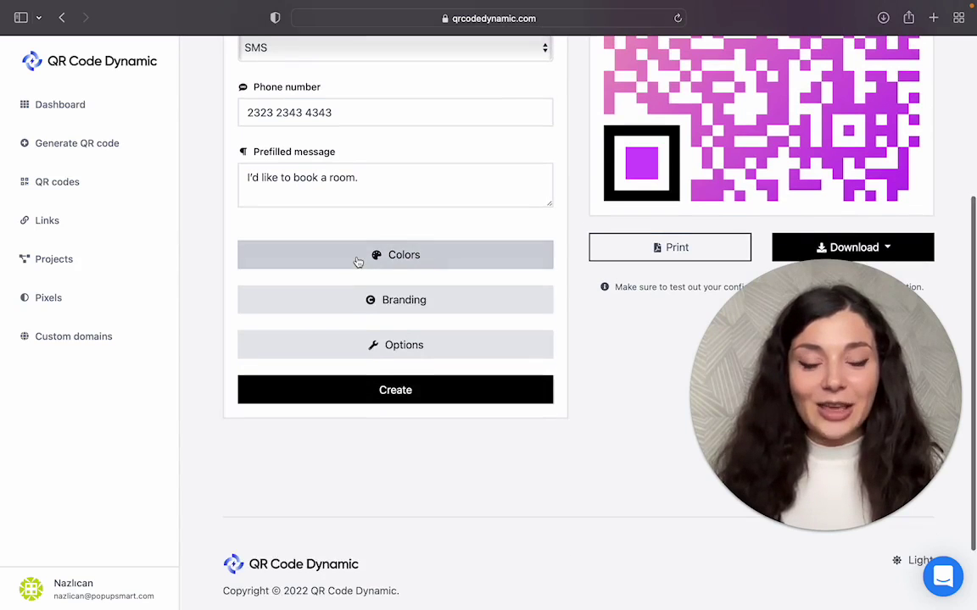
pyautogui.scroll(3, 358, 261)
pyautogui.scroll(1, 358, 263)
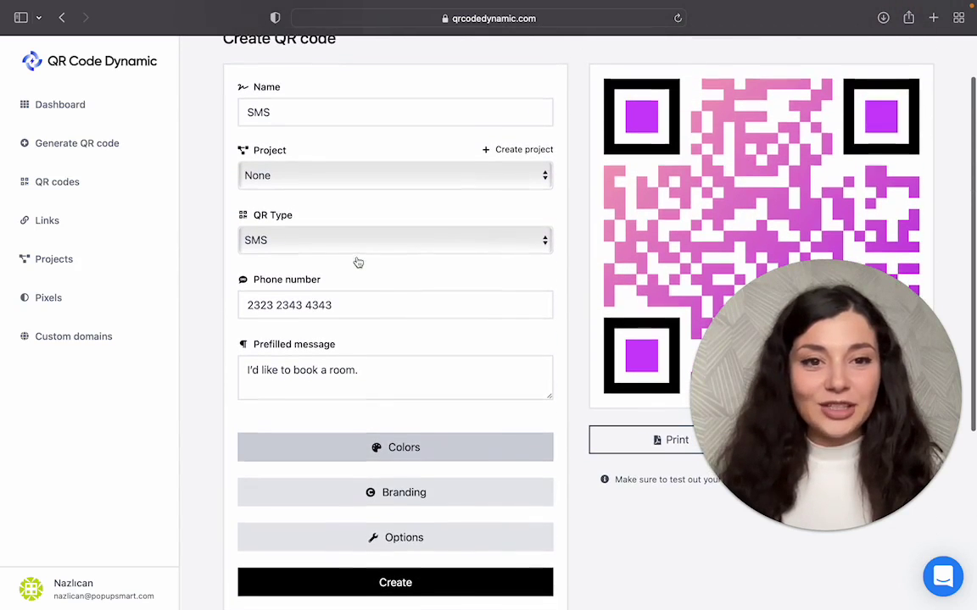
# - Upload logo.png from Downloads as the QR code's branding logo and collapse the branding settings
pyautogui.click(431, 492)
pyautogui.scroll(-2, 432, 489)
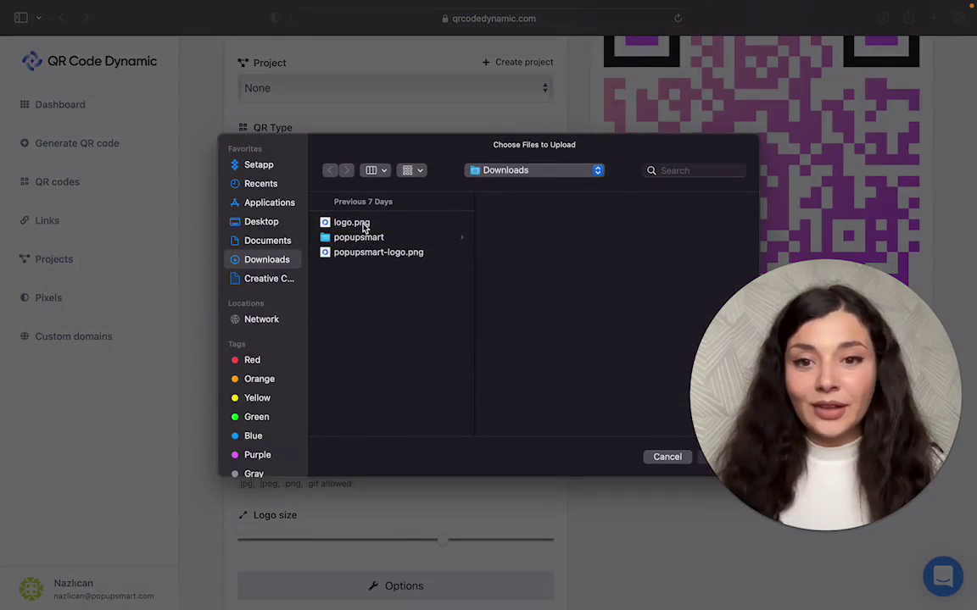
pyautogui.click(363, 224)
pyautogui.doubleClick(363, 223)
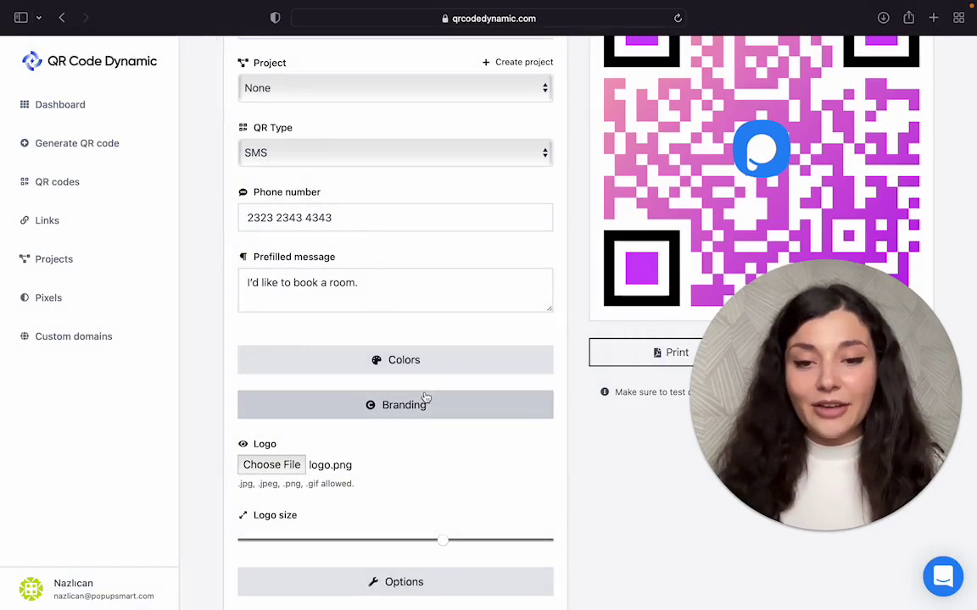
pyautogui.click(425, 404)
# - Set the error correction capability to H - best (30%) and create the QR code
pyautogui.click(432, 453)
pyautogui.scroll(-2, 434, 453)
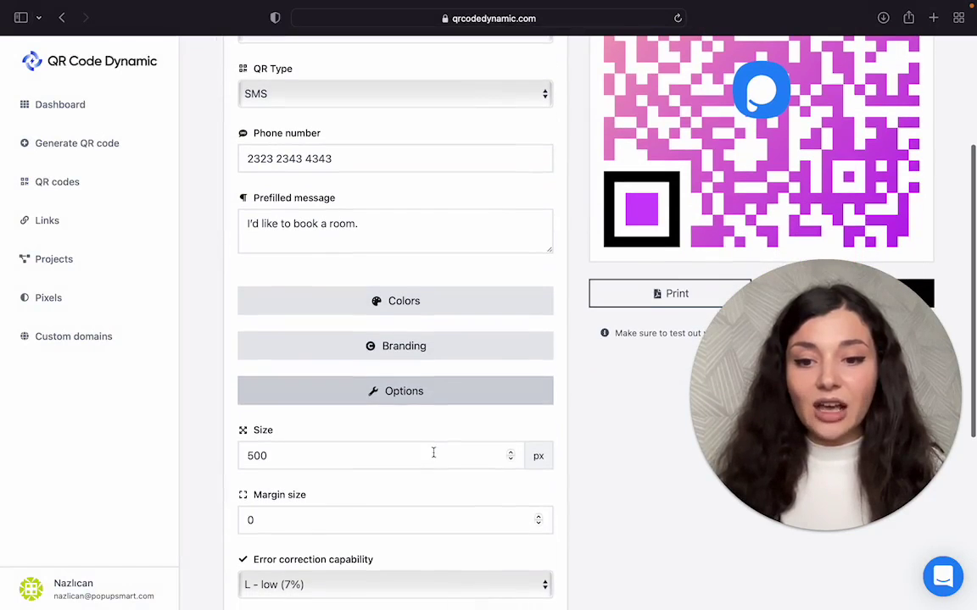
pyautogui.scroll(-2, 439, 519)
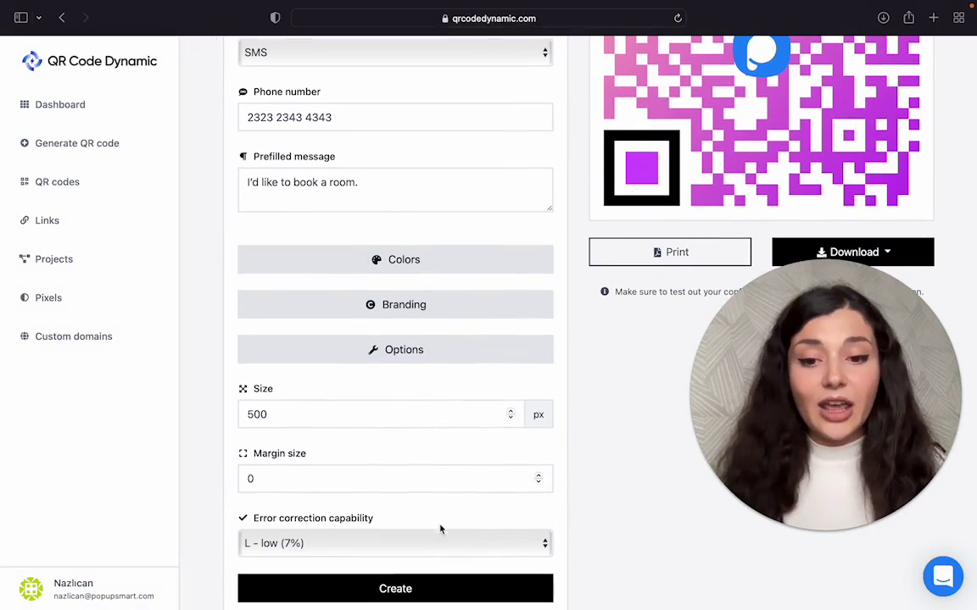
pyautogui.click(439, 543)
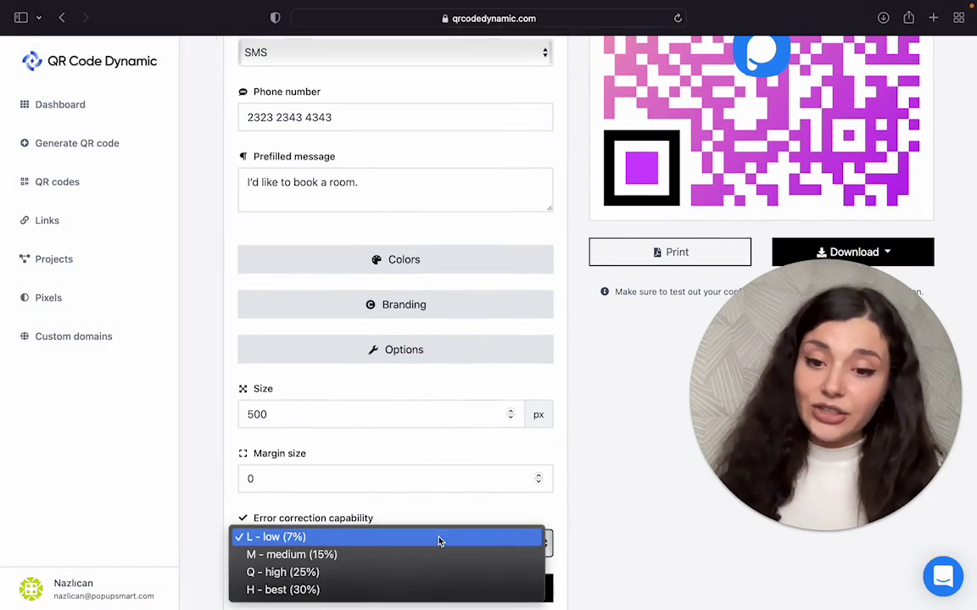
pyautogui.click(375, 589)
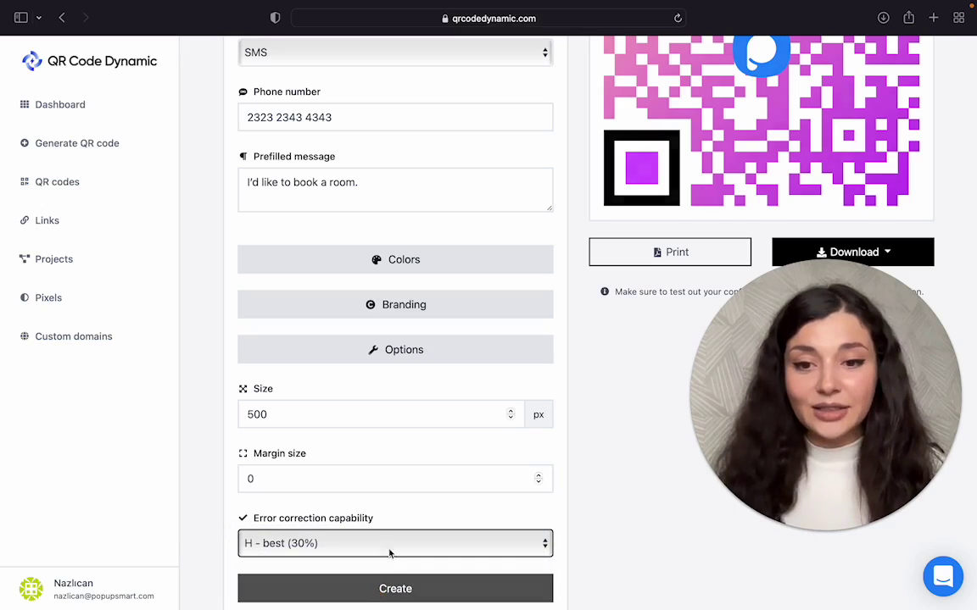
pyautogui.click(446, 350)
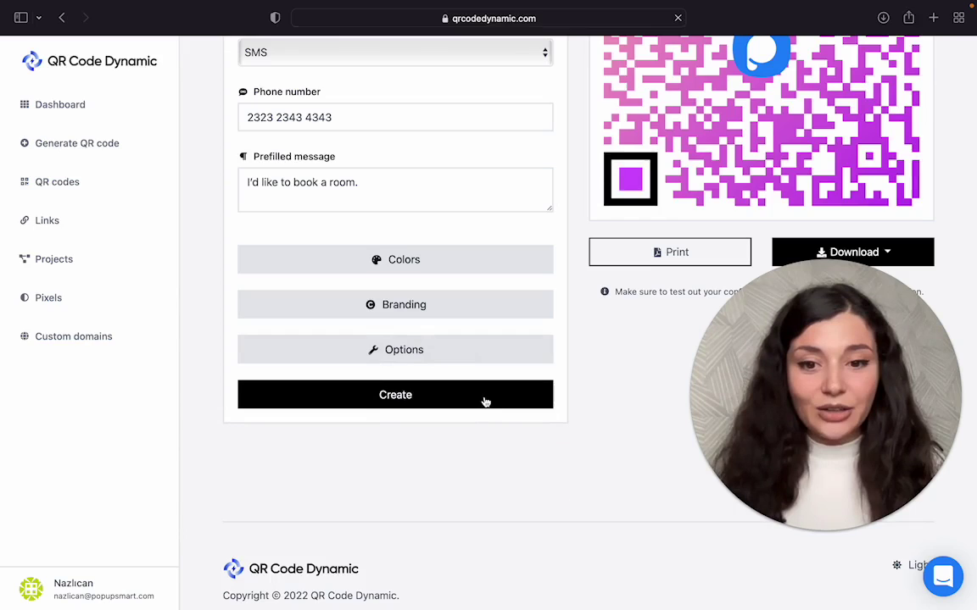
pyautogui.click(485, 401)
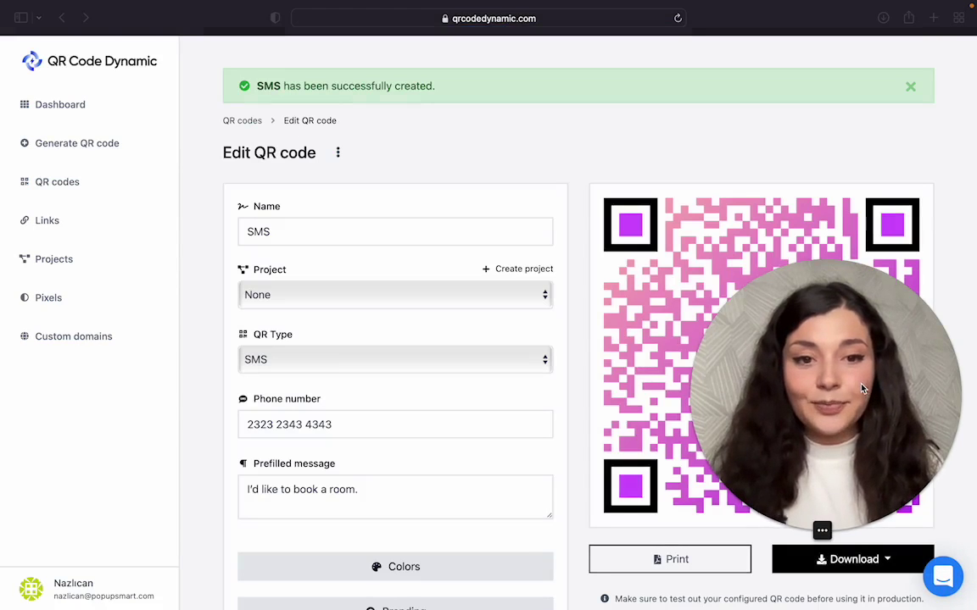
# - Check which download file formats are offered for the created QR code without downloading it
pyautogui.moveTo(776, 345); pyautogui.dragTo(180, 418)
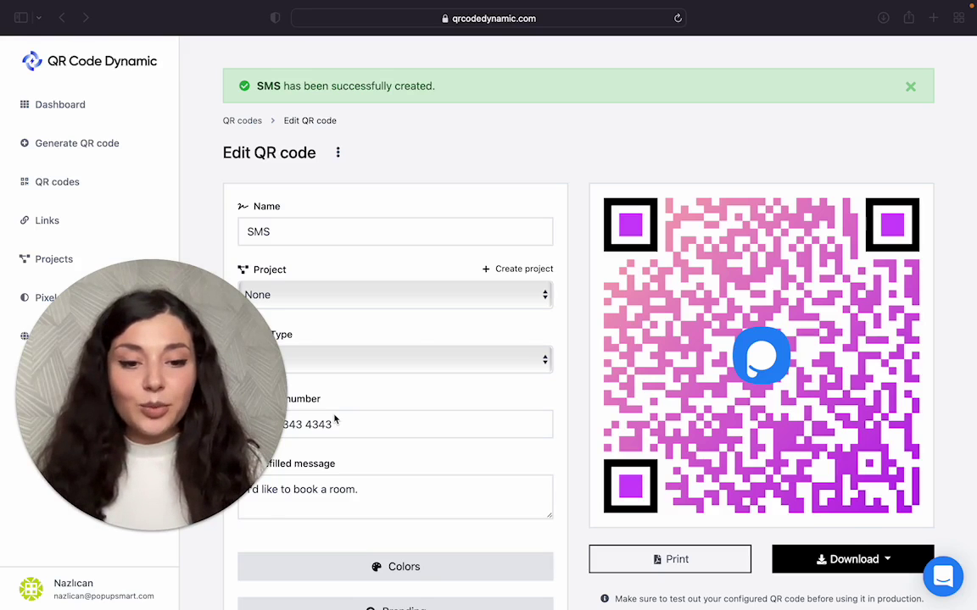
pyautogui.click(829, 568)
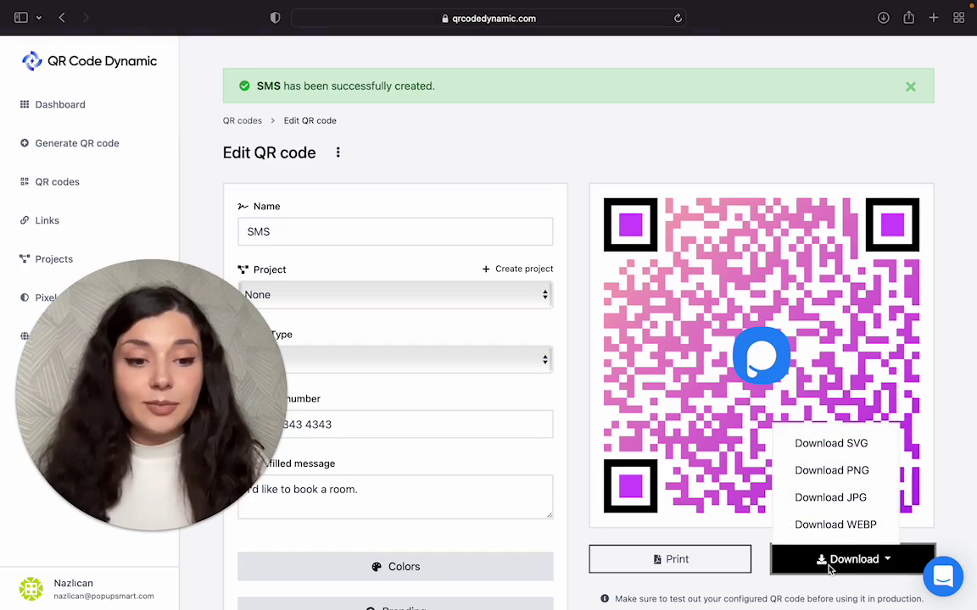
pyautogui.click(771, 558)
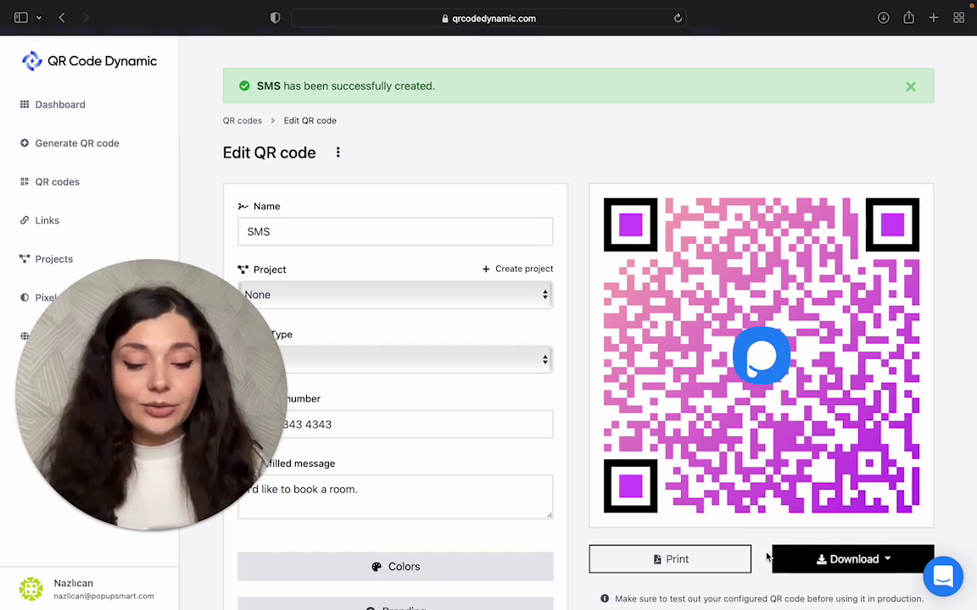